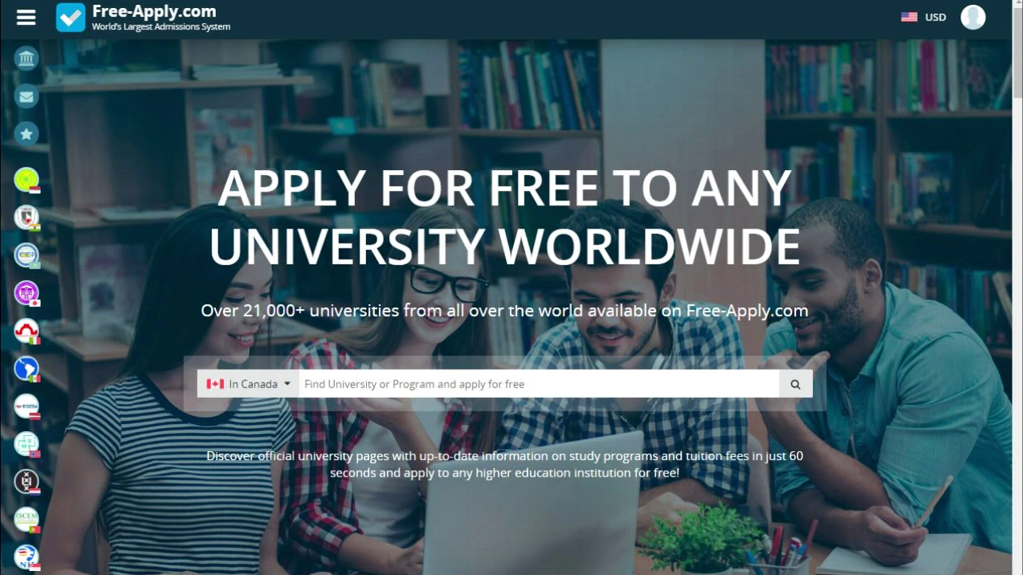
Search for Arts programs at universities in Canada
left_click(249, 385)
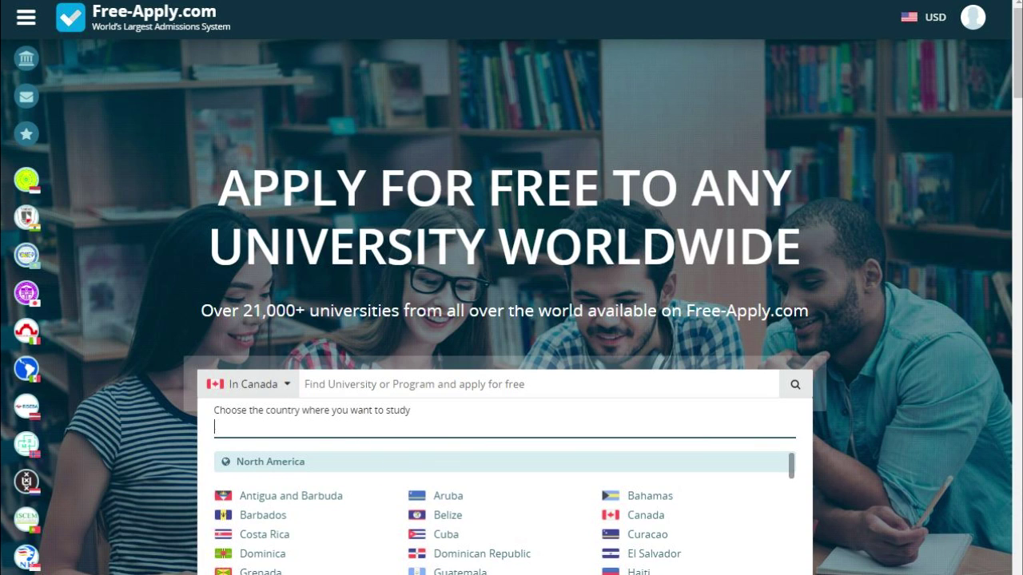
key("Escape")
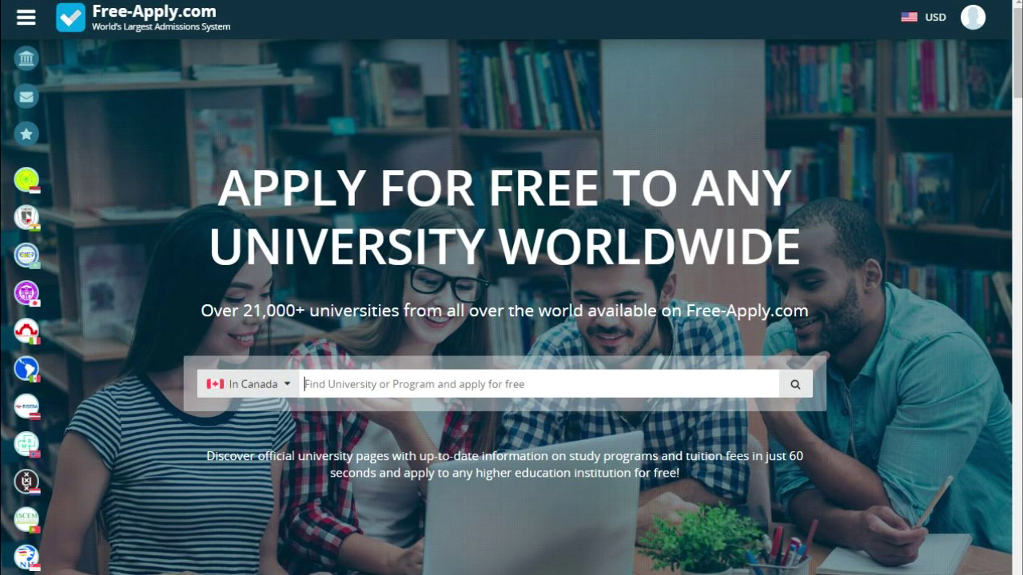
type("art")
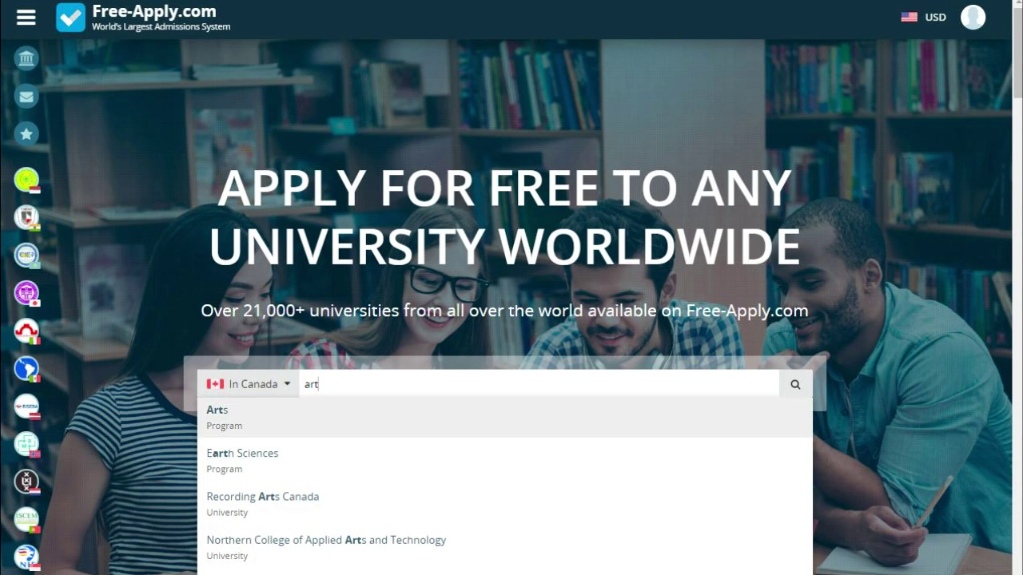
key("Return")
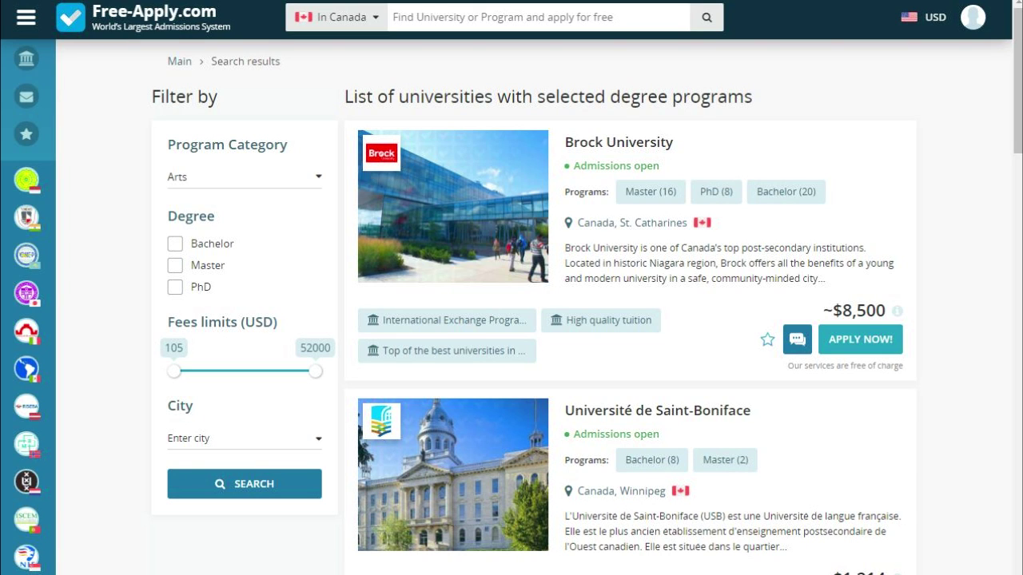
Filter the university results to Toronto, fees of 105 to 10425 USD, and the Master degree
left_click(244, 438)
left_click(244, 470)
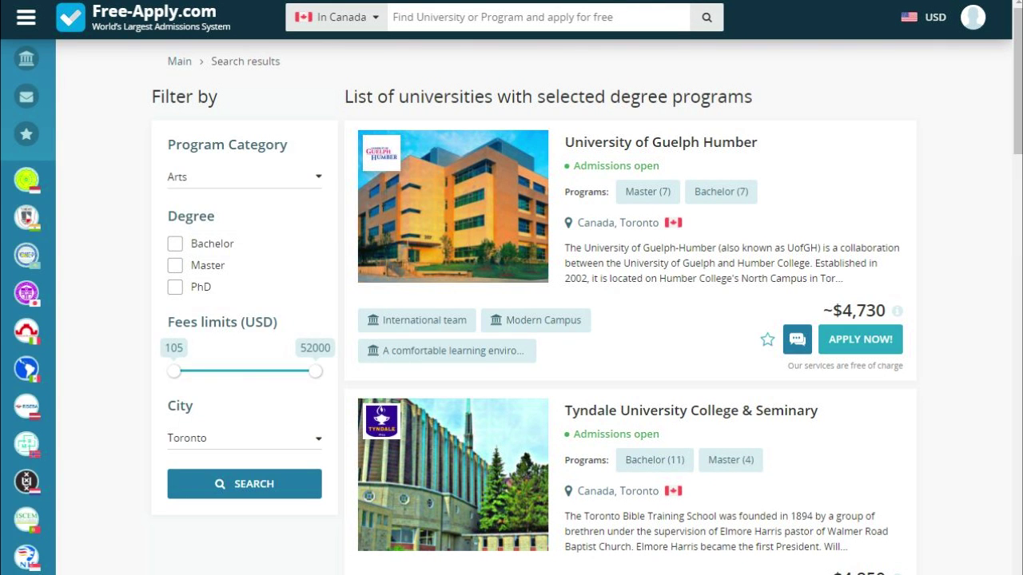
left_click_drag(316, 371, 202, 371)
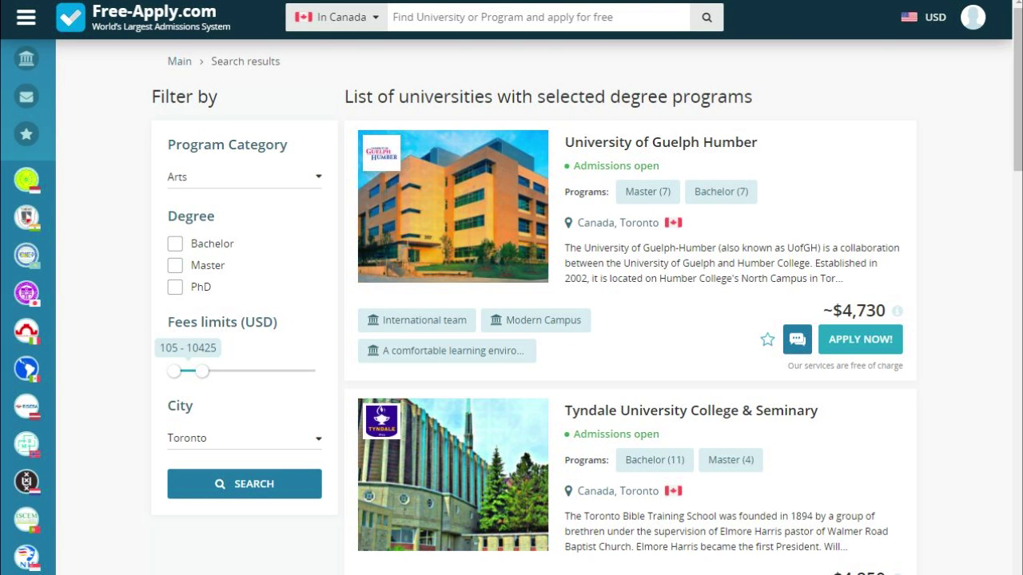
left_click(175, 265)
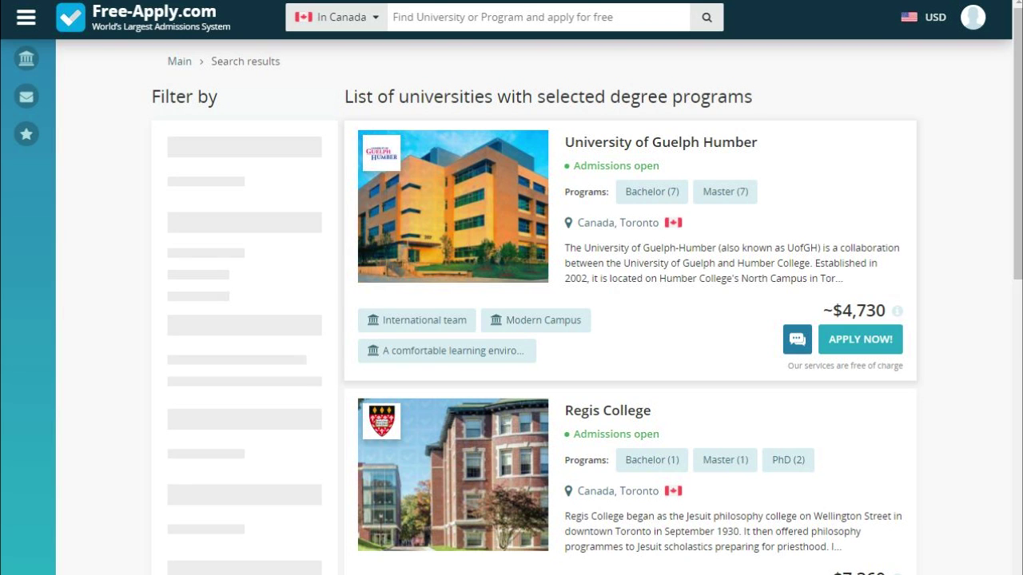
Open the page of Victoria University in the University of Toronto and expand its full description
scroll(631, 319, "down", 10)
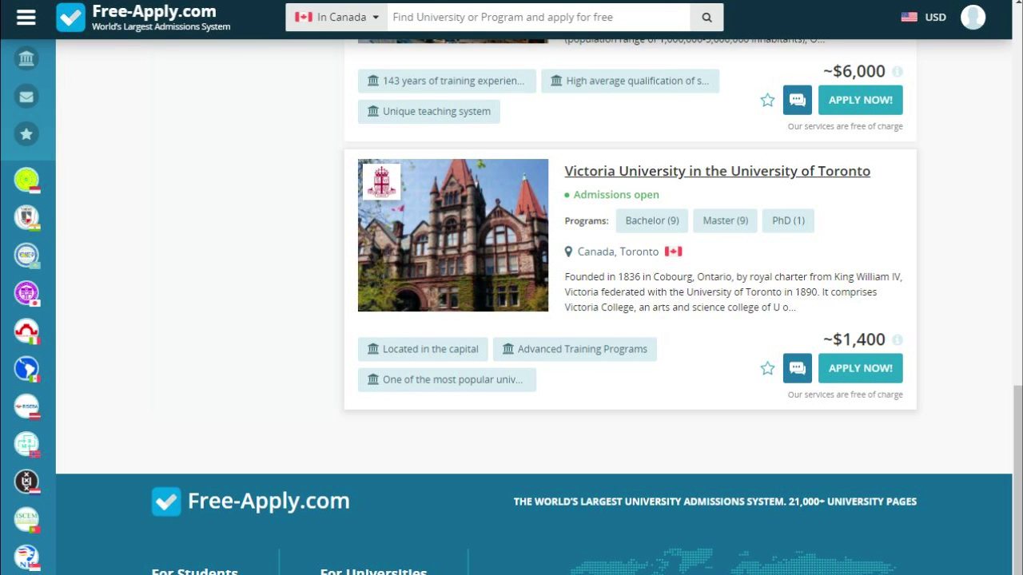
left_click(717, 171)
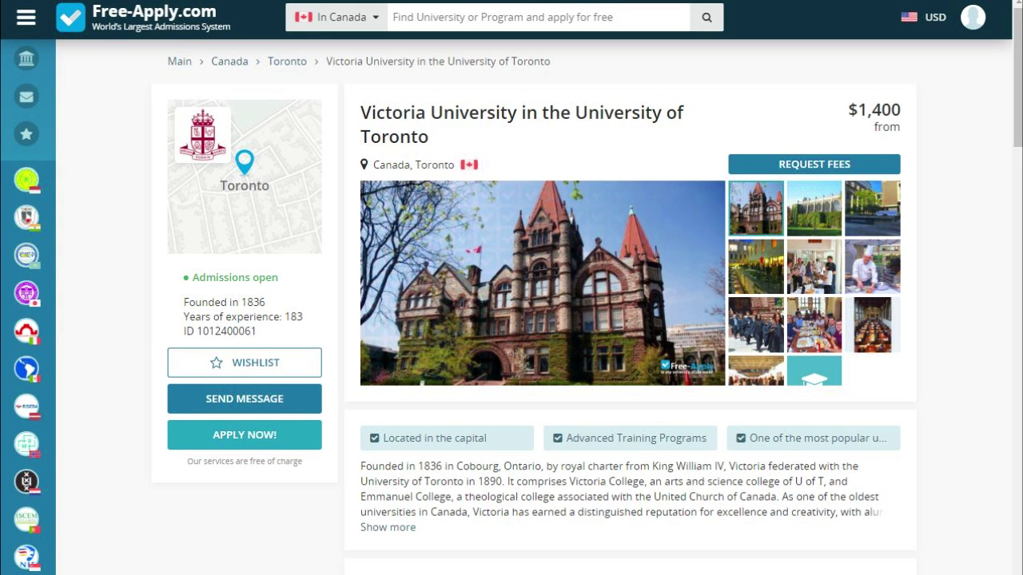
left_click(814, 266)
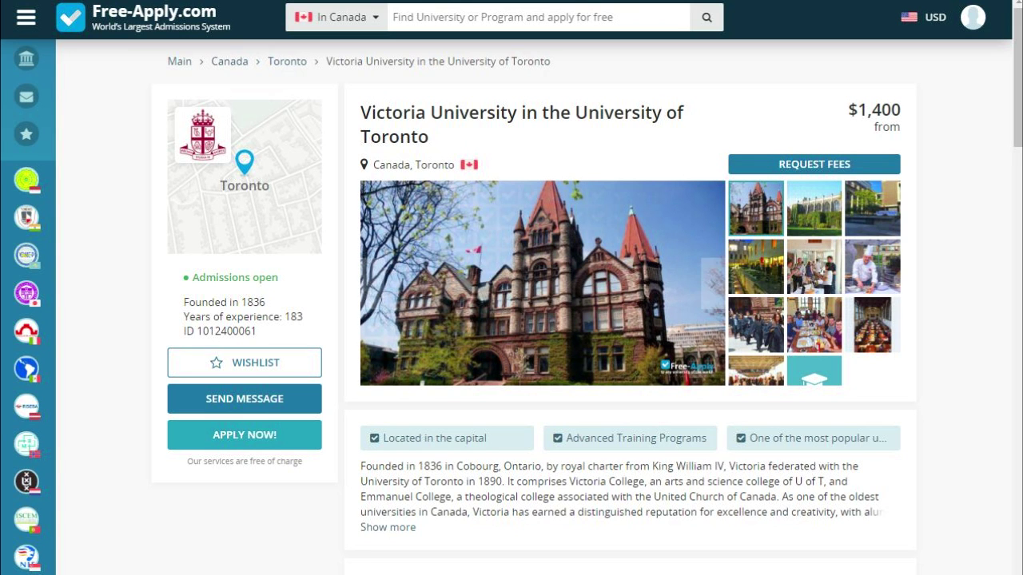
scroll(588, 319, "down", 1)
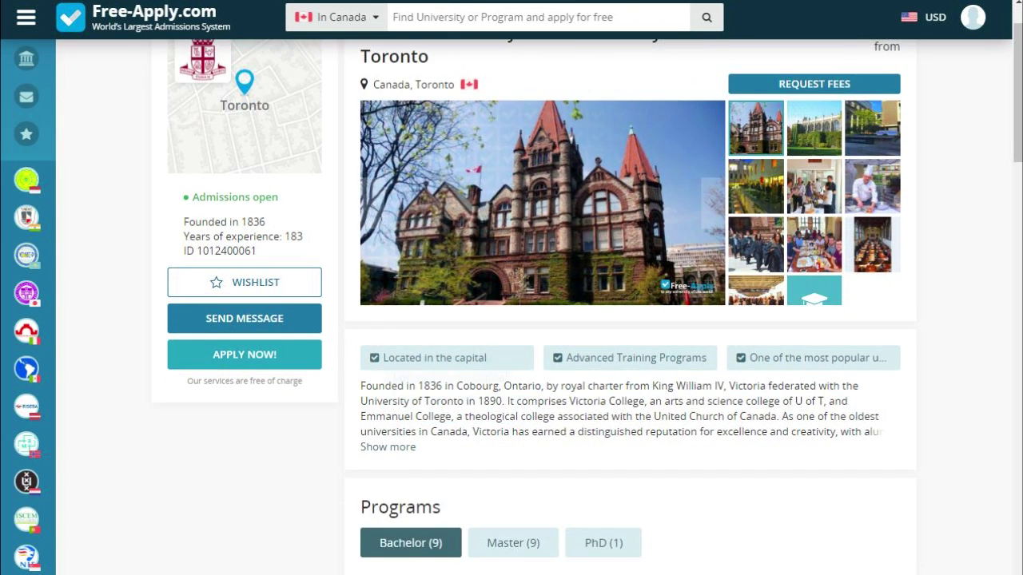
left_click(388, 446)
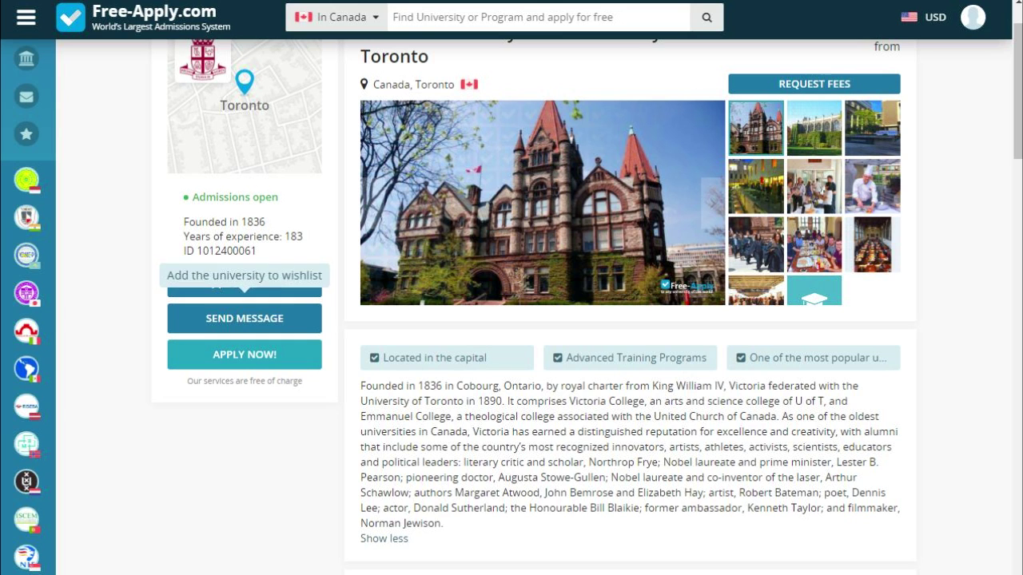
Open the Master of Arts program page from the Arts category of the university's master's programs
scroll(588, 305, "down", 4)
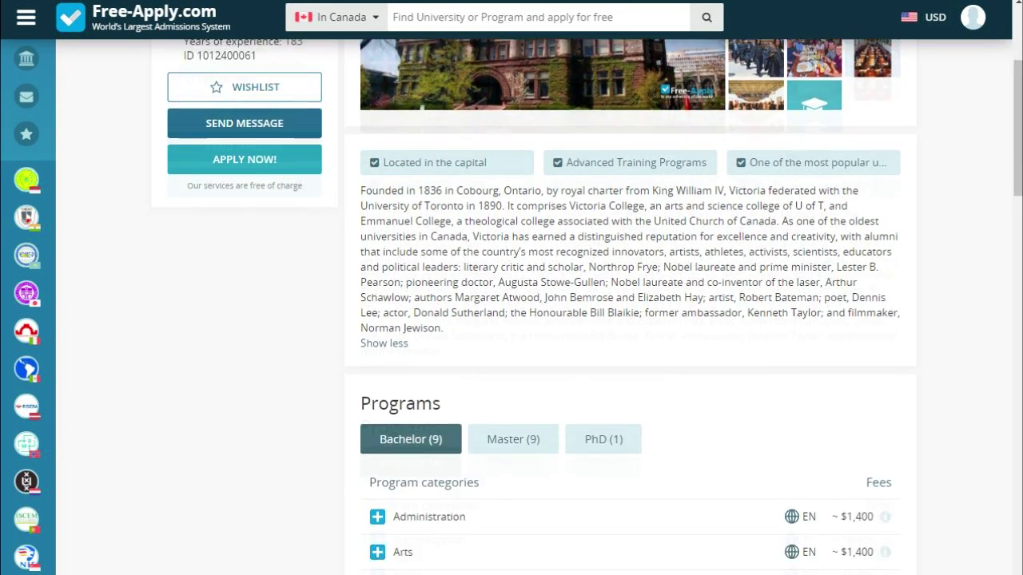
scroll(587, 305, "down", 2)
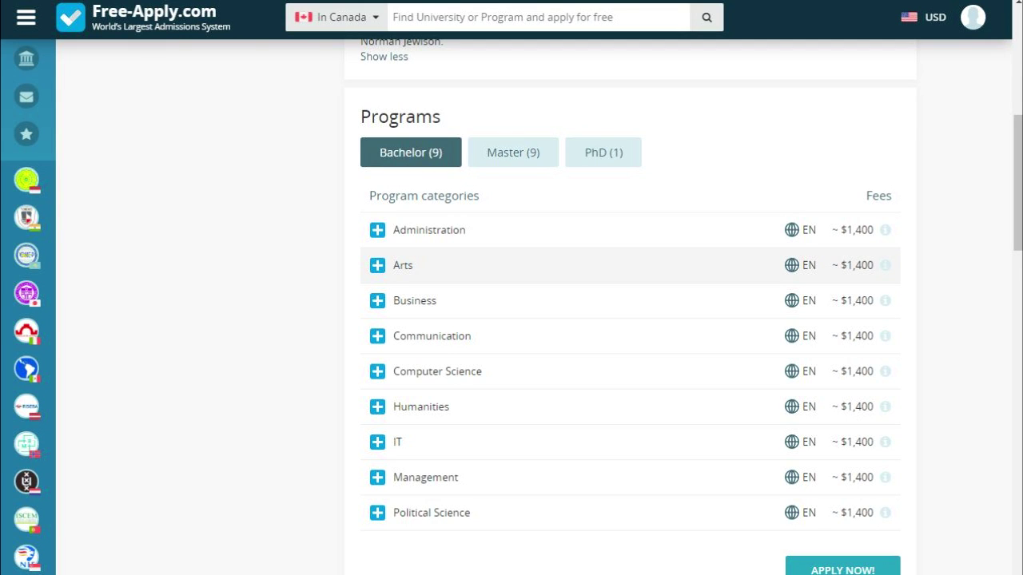
left_click(377, 266)
left_click(512, 152)
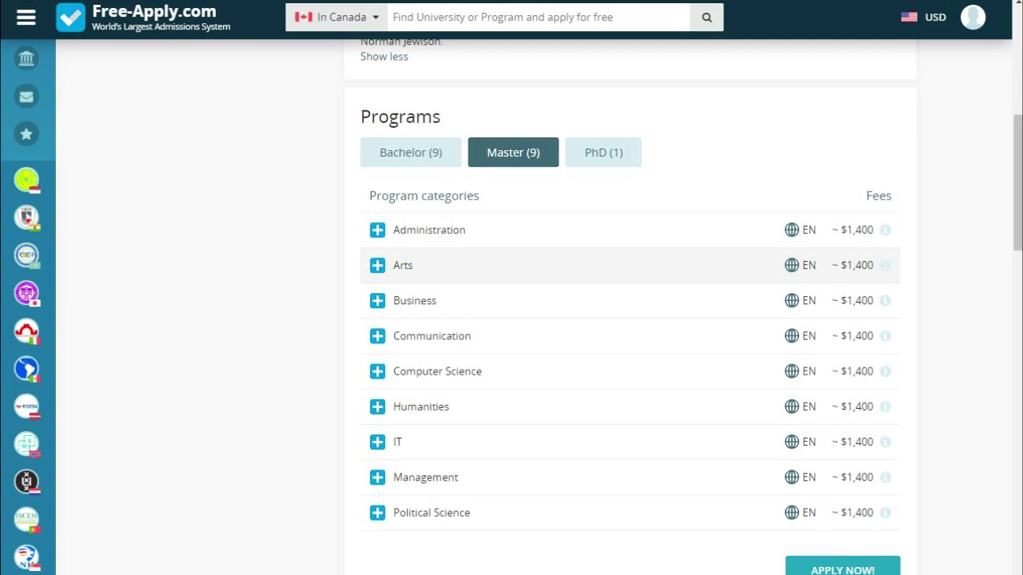
left_click(402, 265)
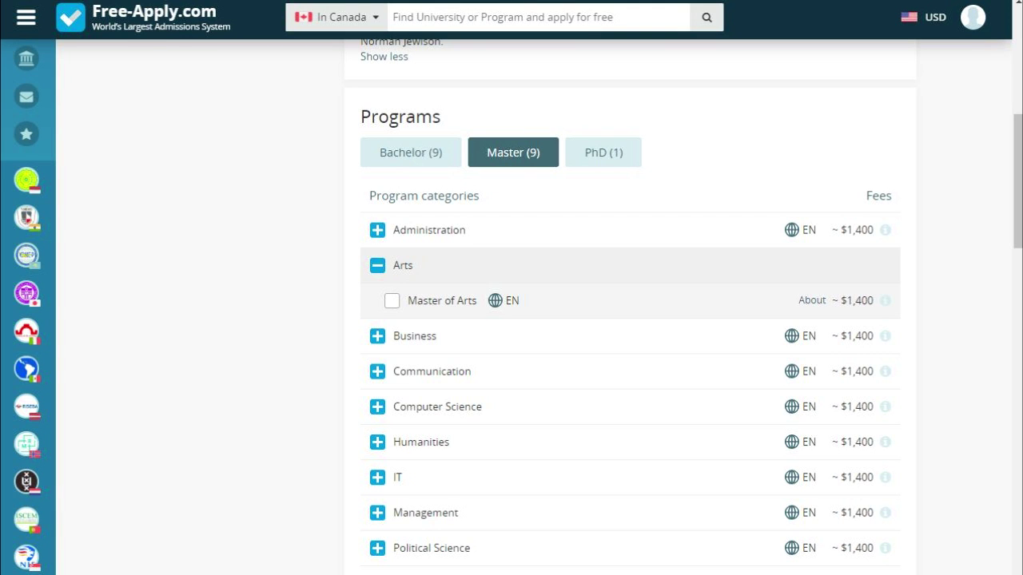
left_click(441, 301)
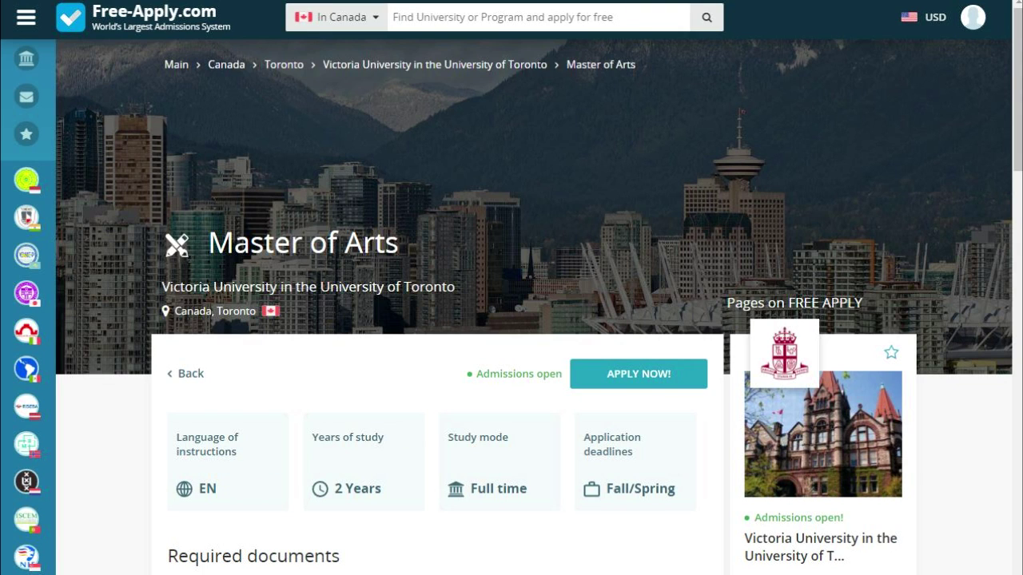
Examine the Master of Arts page's required documents, the university's location on the map, and the fees for local and international students
scroll(512, 320, "down", 2)
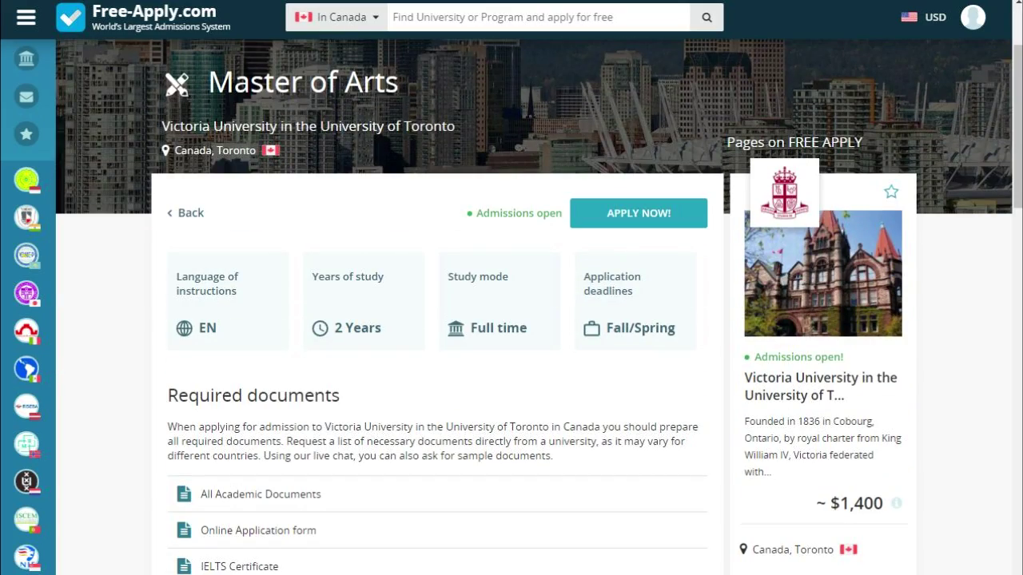
scroll(439, 326, "down", 3)
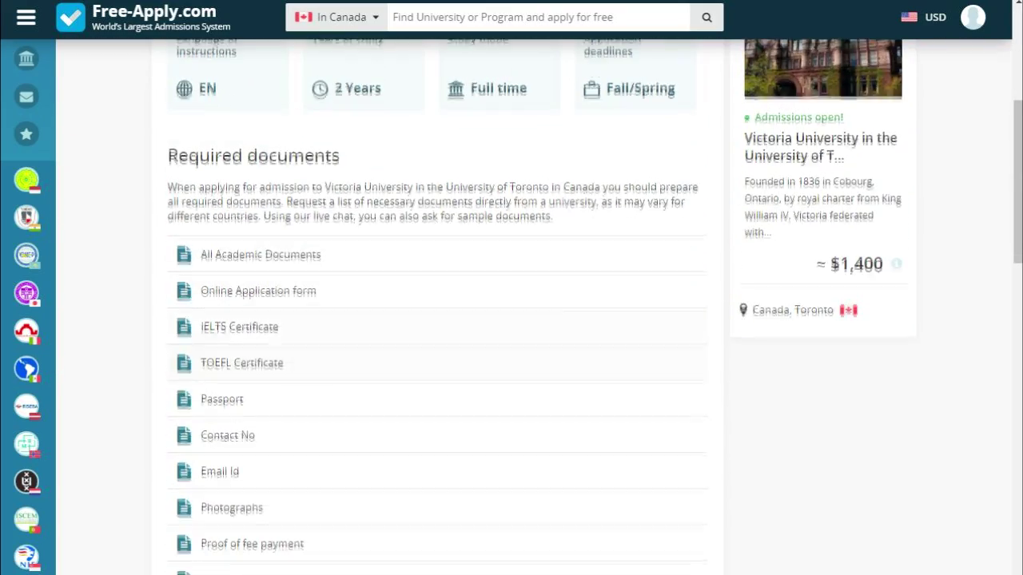
scroll(440, 325, "down", 4)
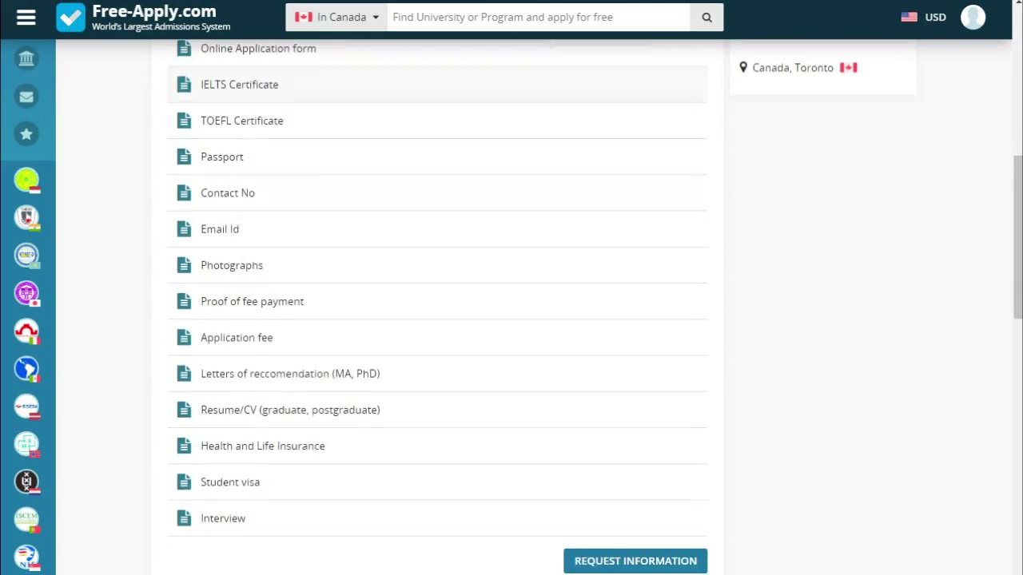
scroll(439, 325, "down", 6)
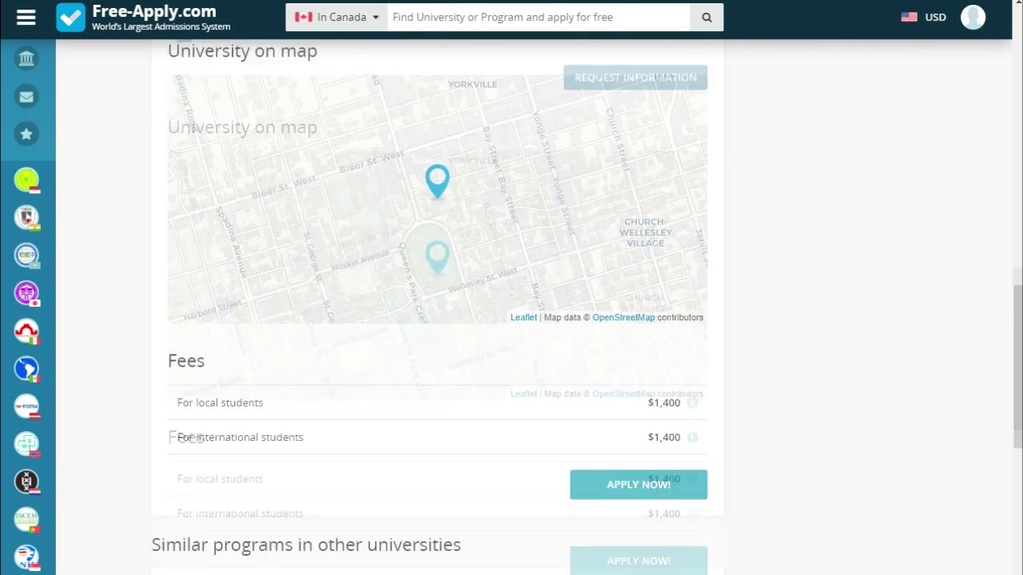
scroll(354, 169, "down", 4)
scroll(439, 288, "up", 3)
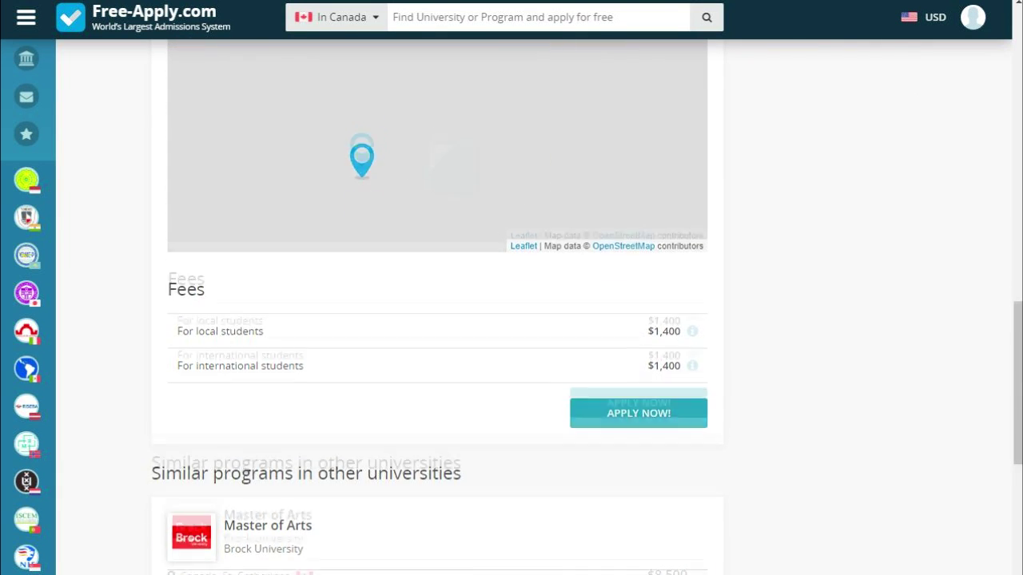
scroll(440, 320, "down", 1)
left_click_drag(336, 199, 536, 200)
scroll(439, 319, "down", 2)
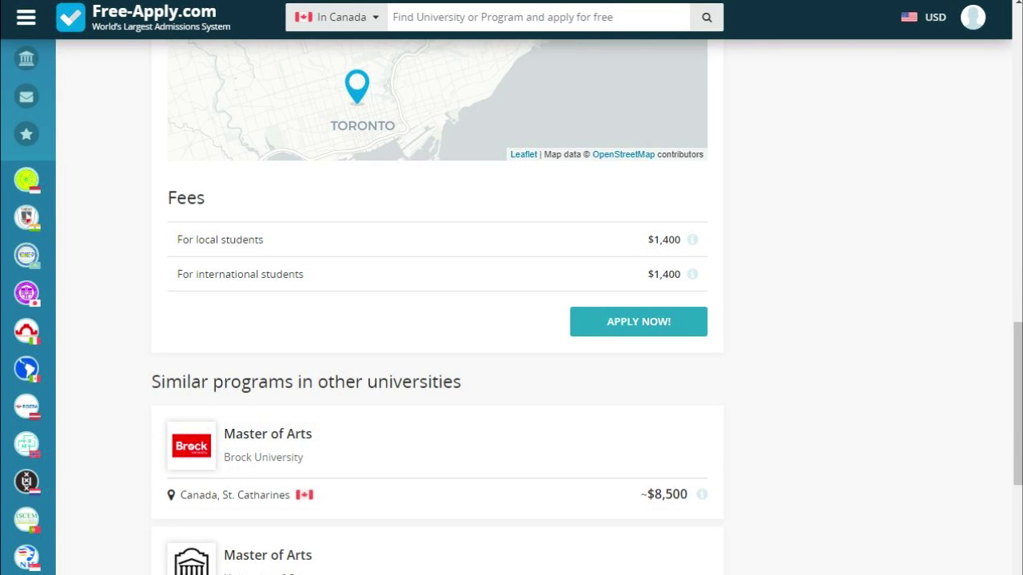
Start an application and choose Master of Arts under the master's Arts category as the program to study
left_click(639, 321)
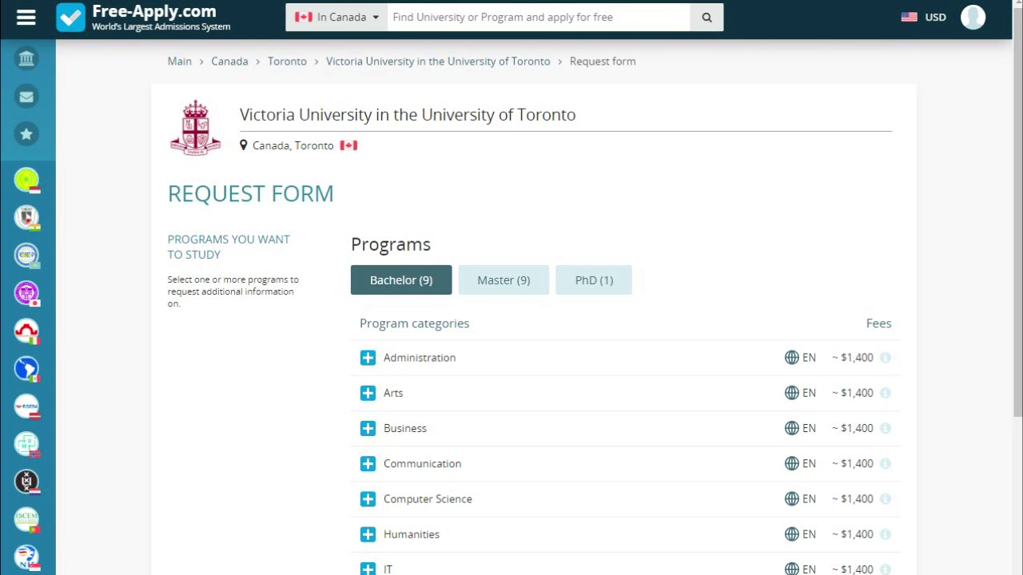
left_click(504, 280)
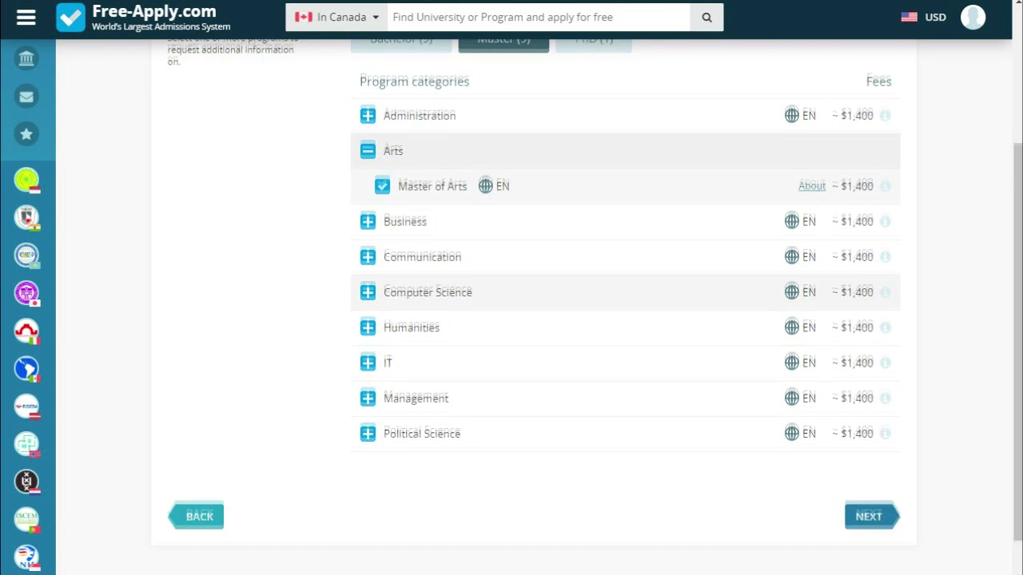
scroll(511, 304, "up", 2)
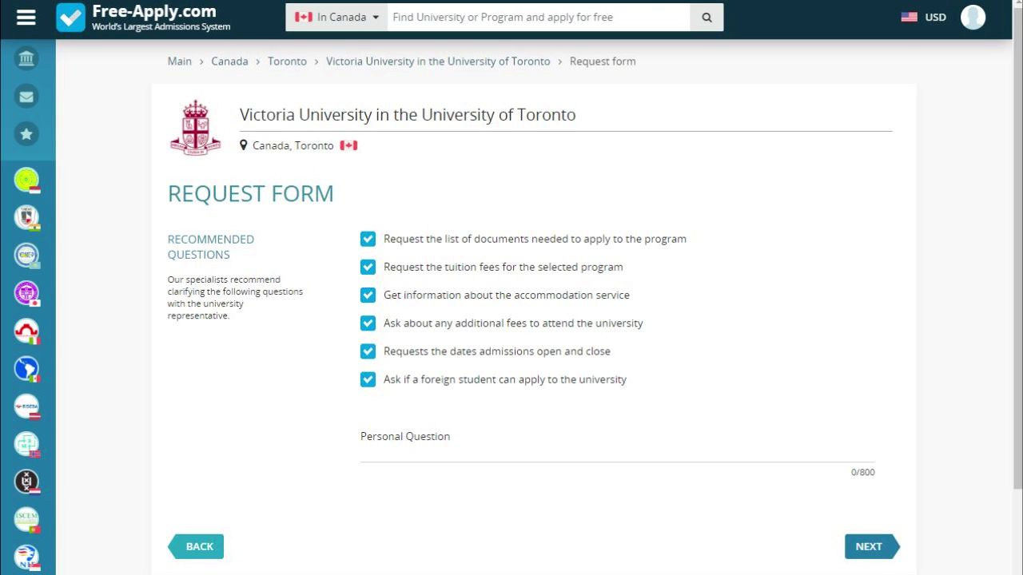
Add the personal question "Does the university grant a scholarship?" to the recommended questions and continue
scroll(511, 319, "down", 1)
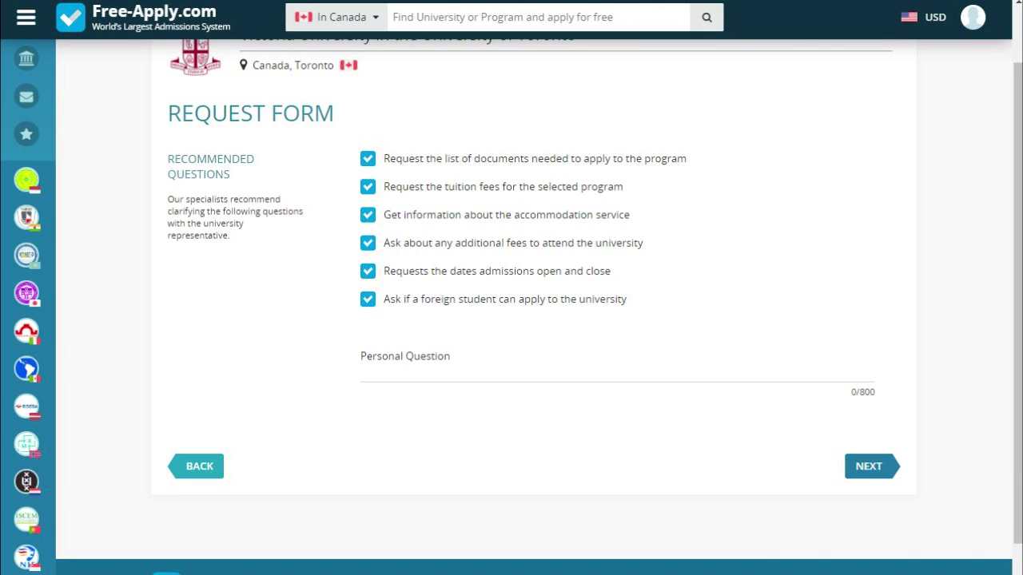
left_click(470, 360)
right_click(469, 360)
left_click(496, 455)
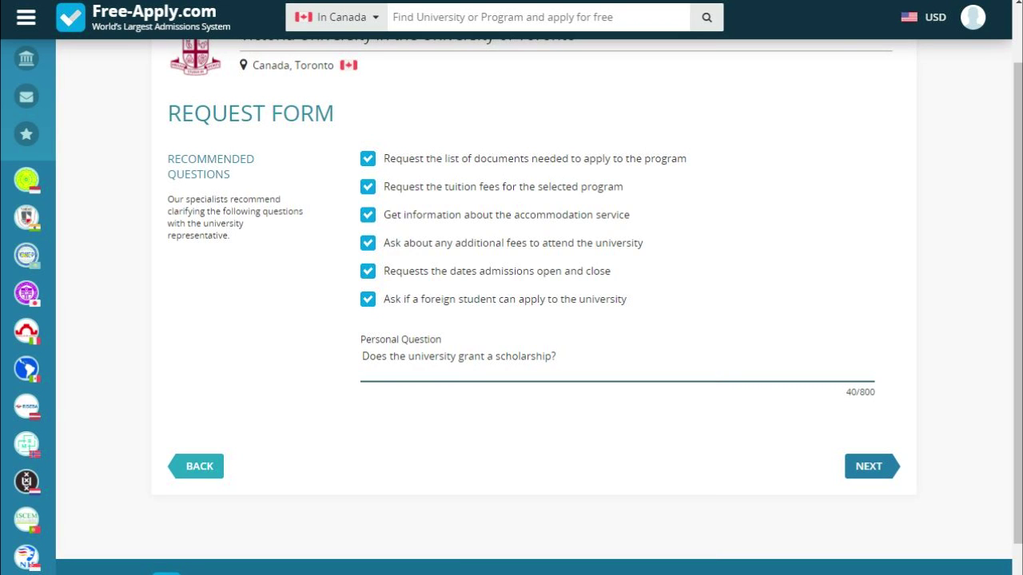
left_click(869, 466)
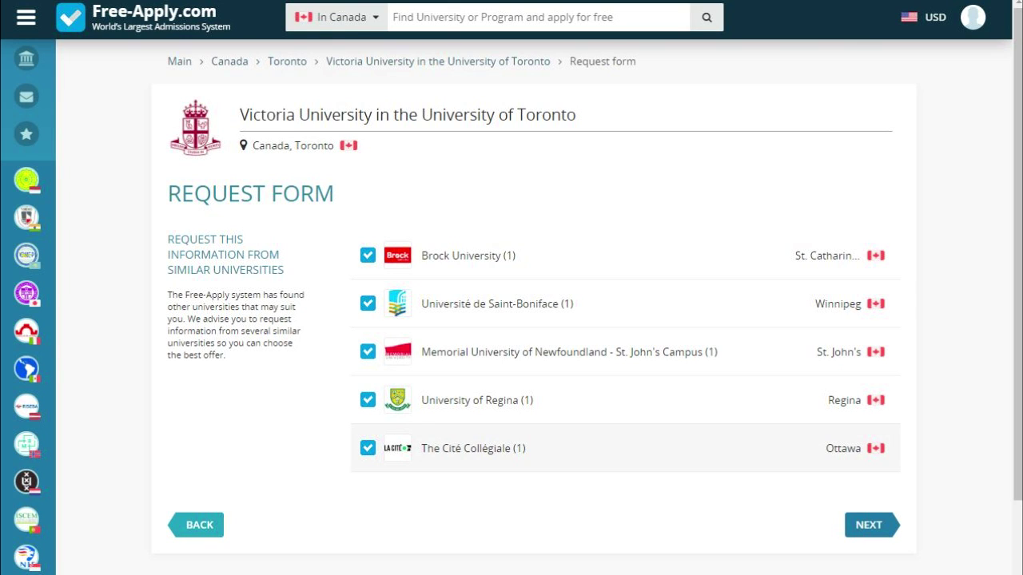
Exclude all five suggested similar universities from the information request and continue to the message preview
left_click(368, 449)
left_click(367, 401)
left_click(368, 352)
left_click(367, 304)
left_click(367, 256)
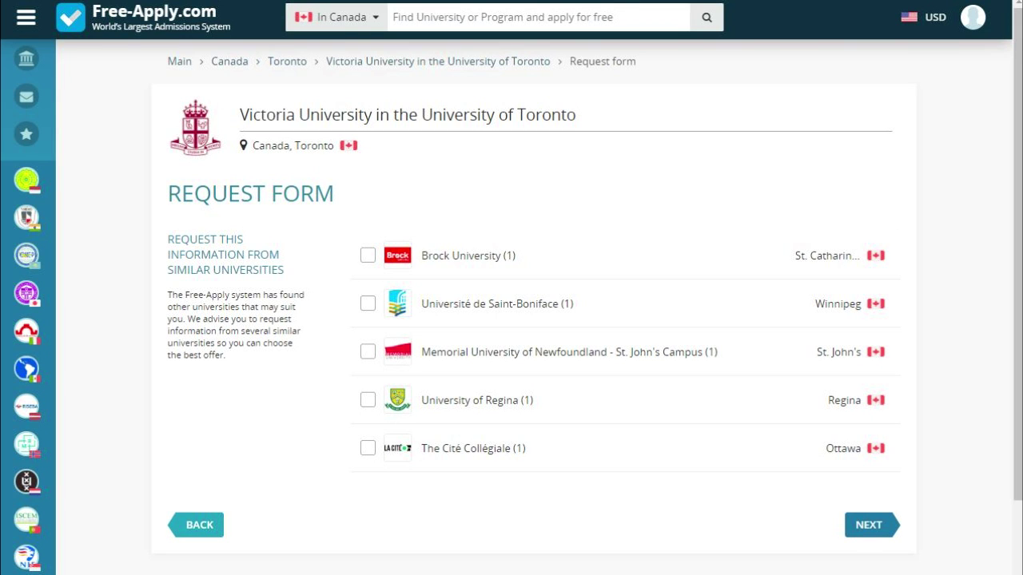
left_click(869, 525)
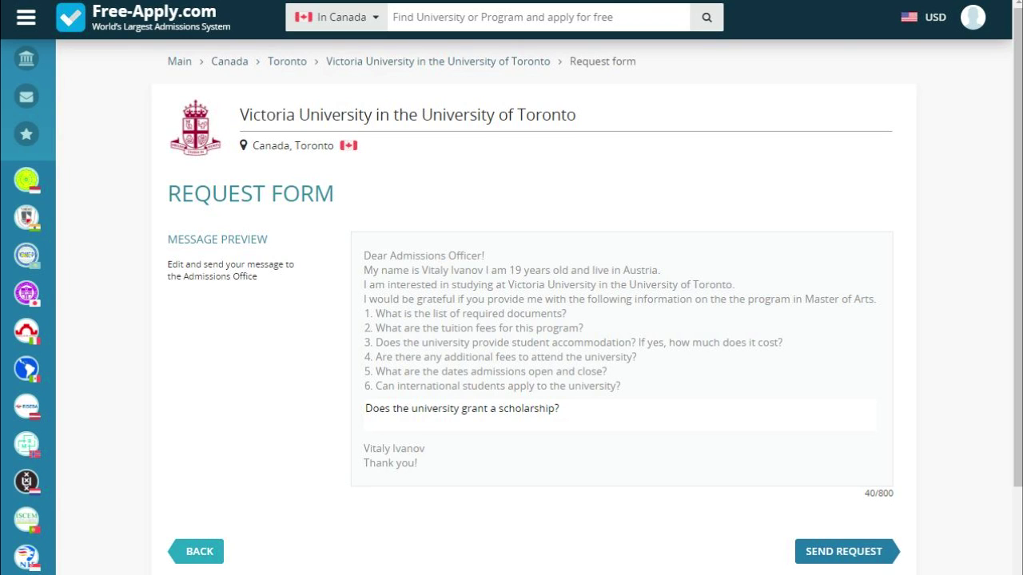
Send the previewed request to the admissions office and highlight the admissions officer among the university representatives in the chat
left_click(559, 409)
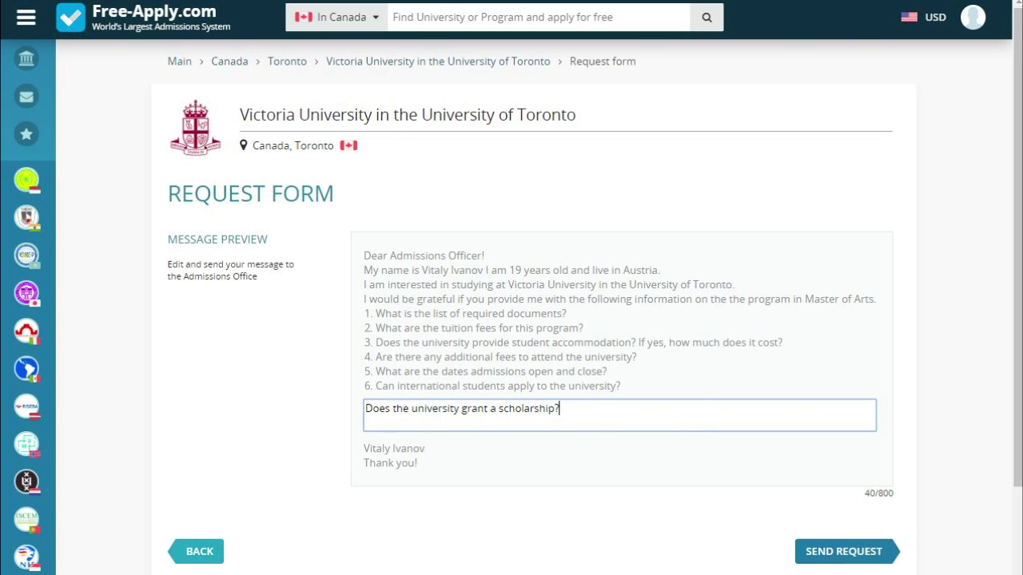
key("Tab")
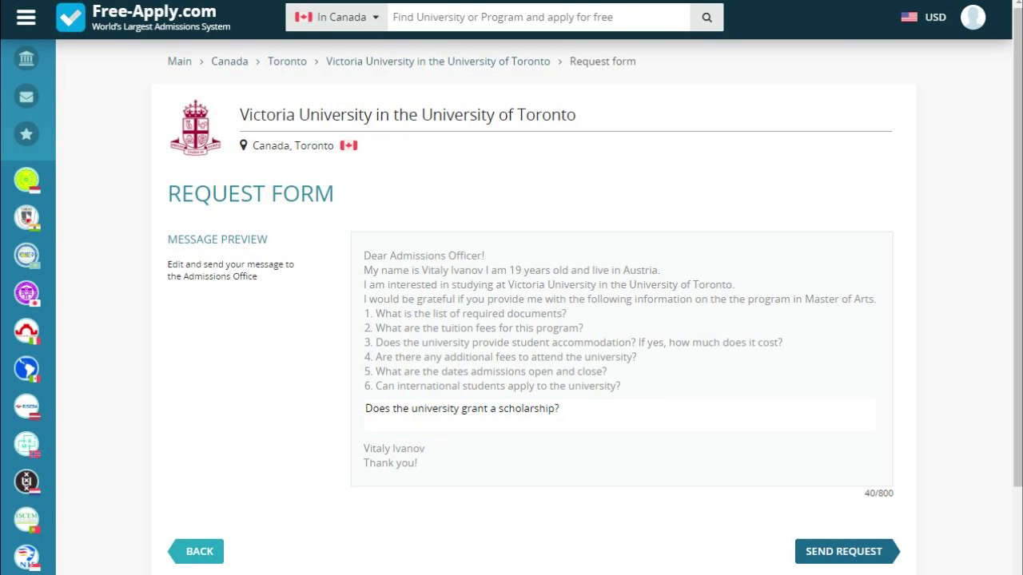
key("Return")
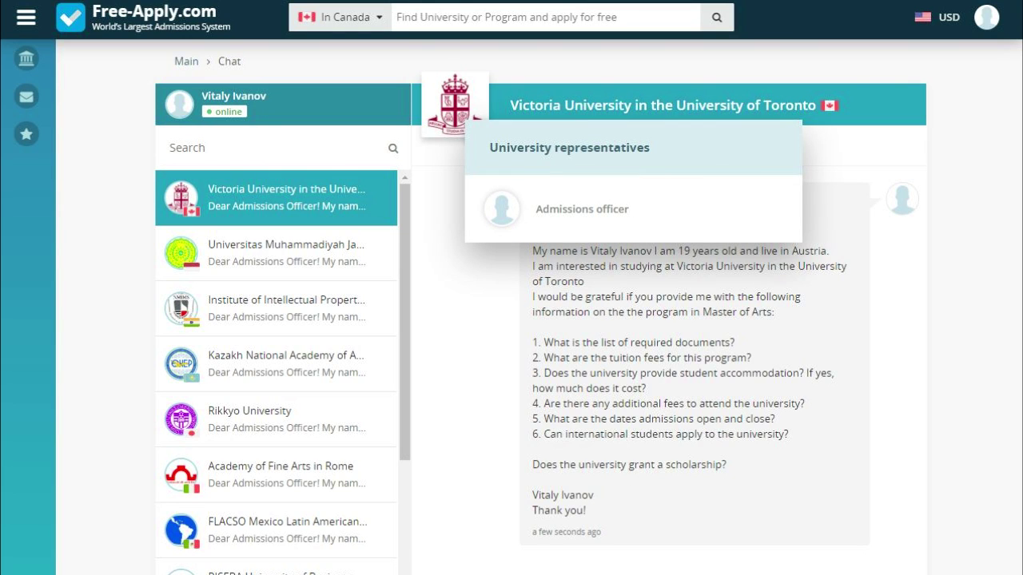
triple_click(582, 209)
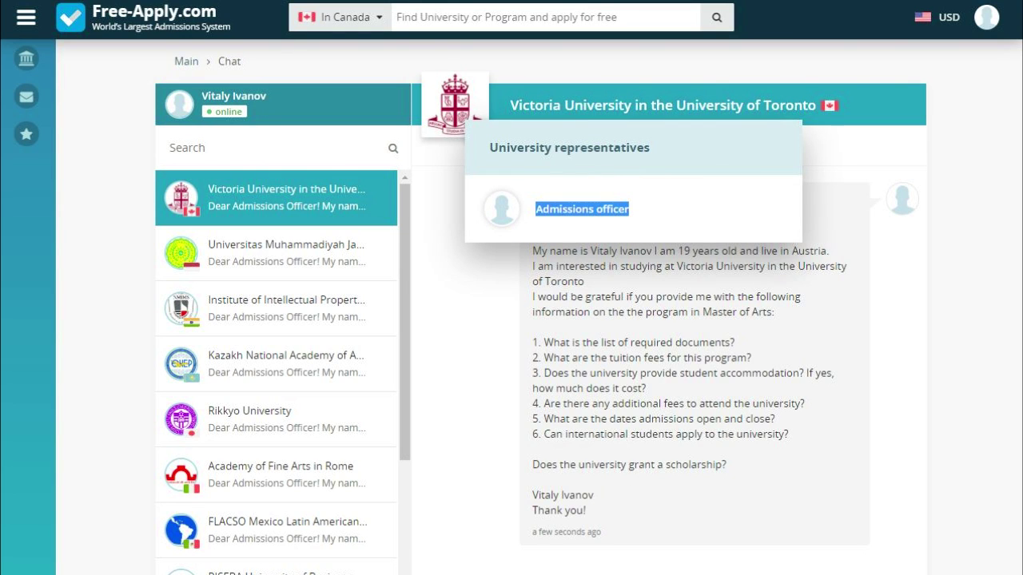